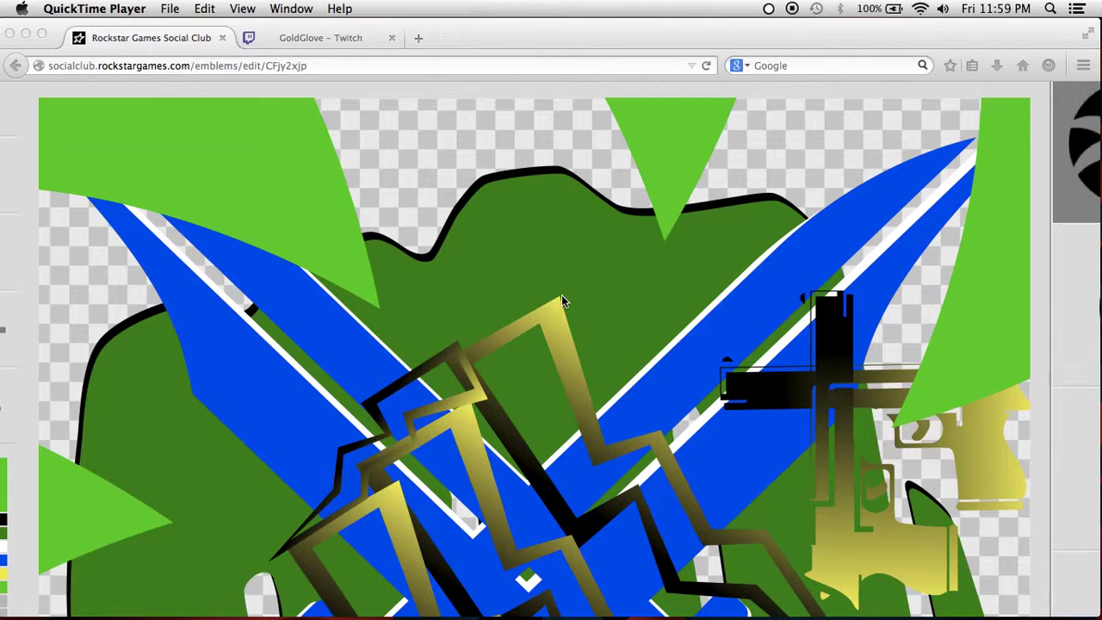
pyautogui.hscroll(-3, 561, 294)
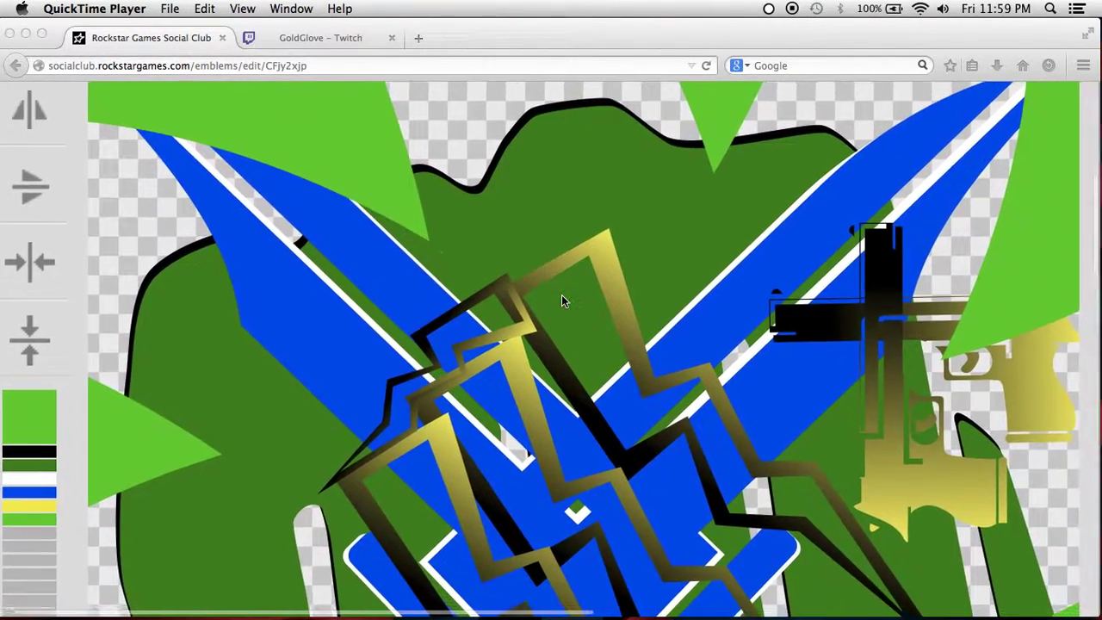
pyautogui.scroll(-5, 561, 294)
pyautogui.scroll(-5, 561, 295)
pyautogui.scroll(-5, 561, 294)
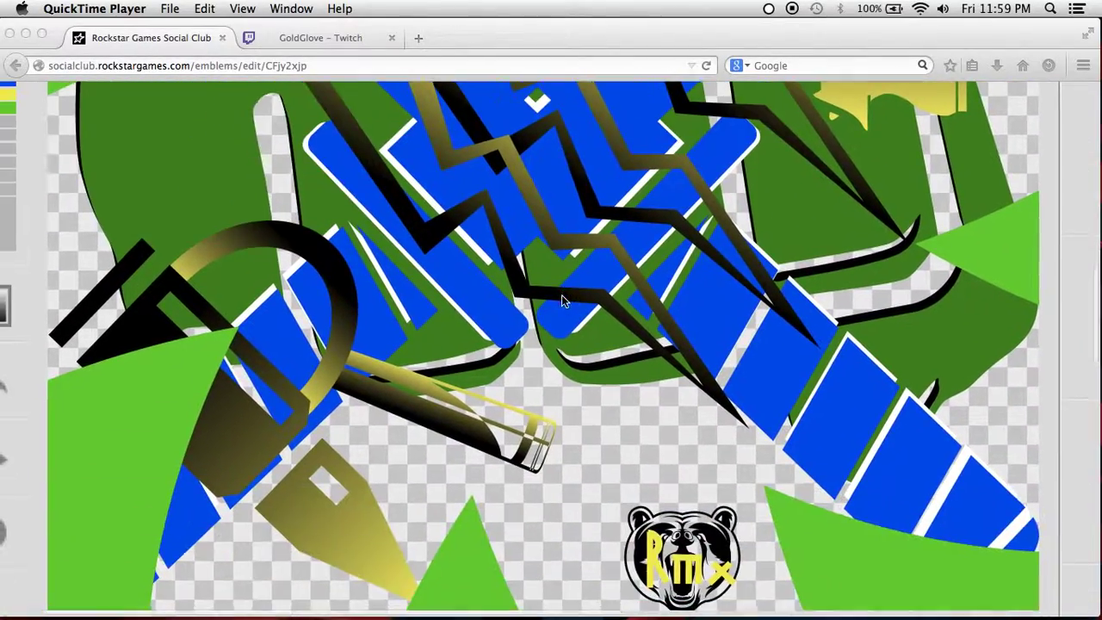
pyautogui.scroll(3, 561, 294)
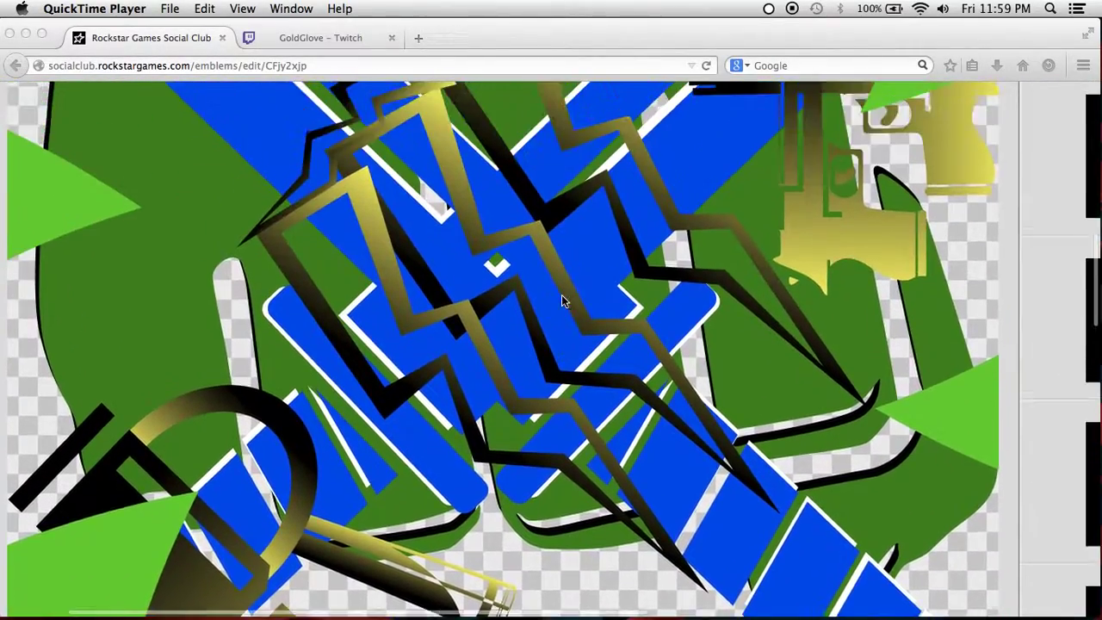
pyautogui.scroll(8, 561, 294)
pyautogui.scroll(3, 562, 300)
pyautogui.scroll(3, 562, 301)
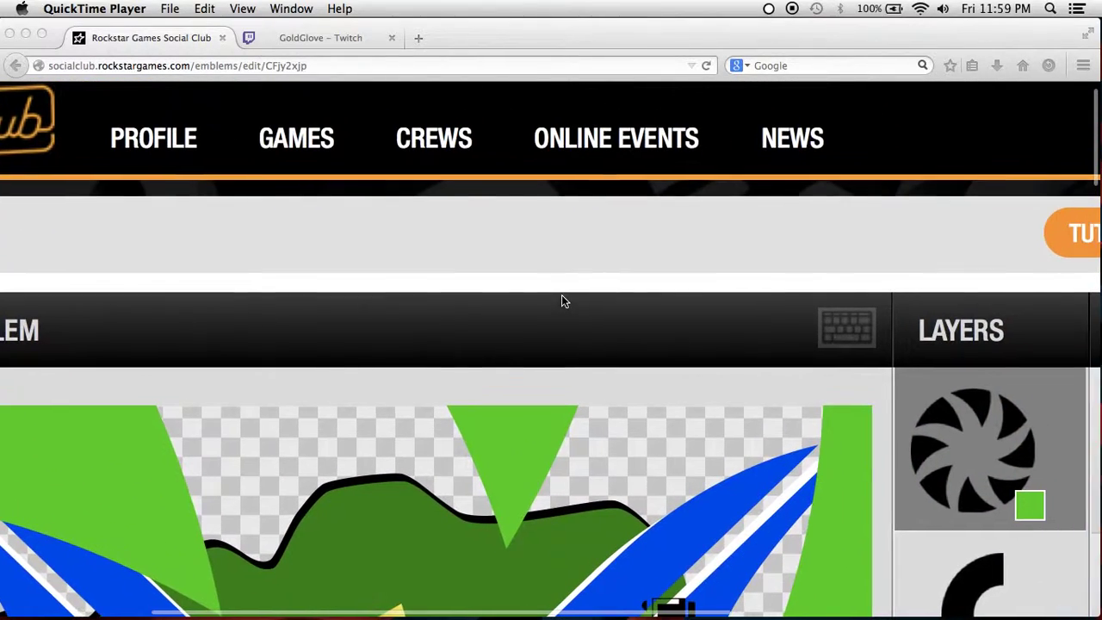
pyautogui.scroll(2, 561, 300)
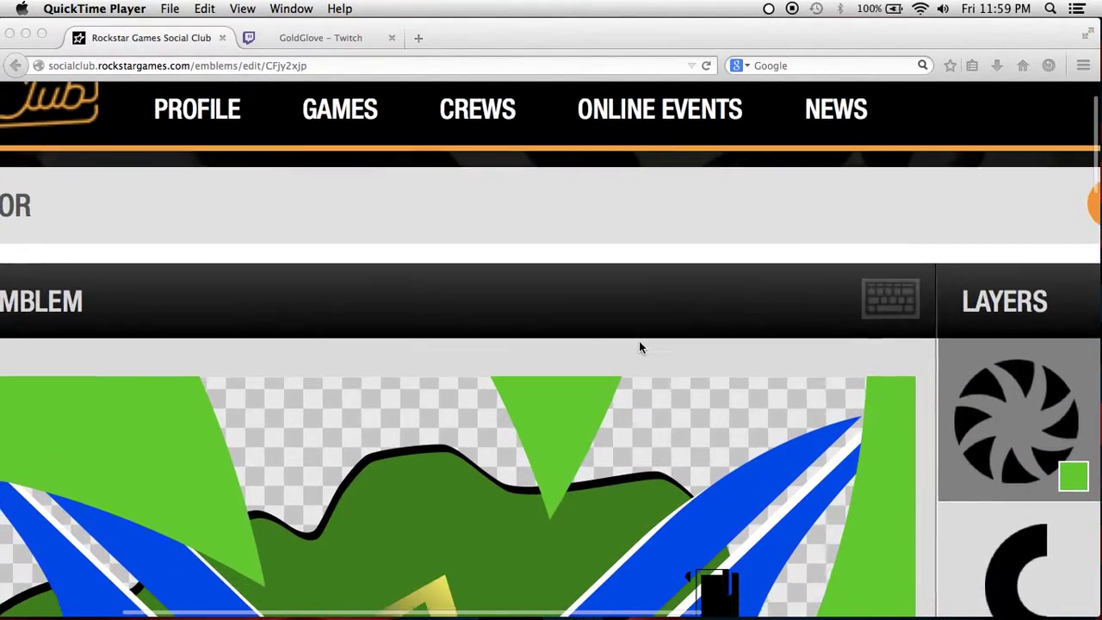
pyautogui.scroll(-3, 639, 341)
pyautogui.hscroll(3, 638, 341)
pyautogui.scroll(-3, 639, 341)
pyautogui.hscroll(-2, 639, 341)
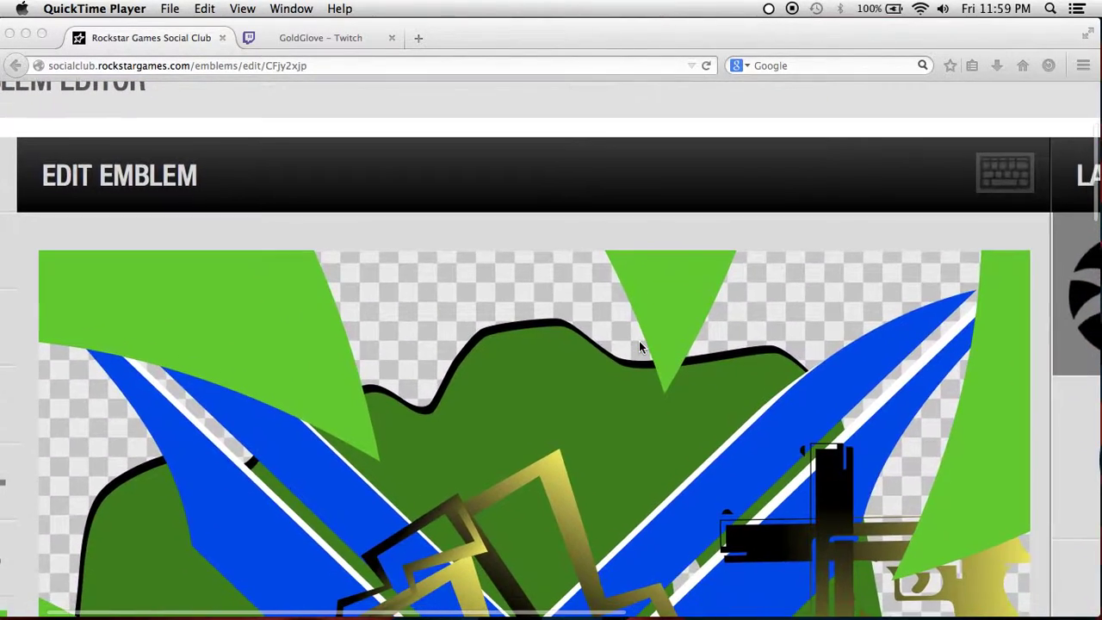
pyautogui.scroll(-2, 639, 341)
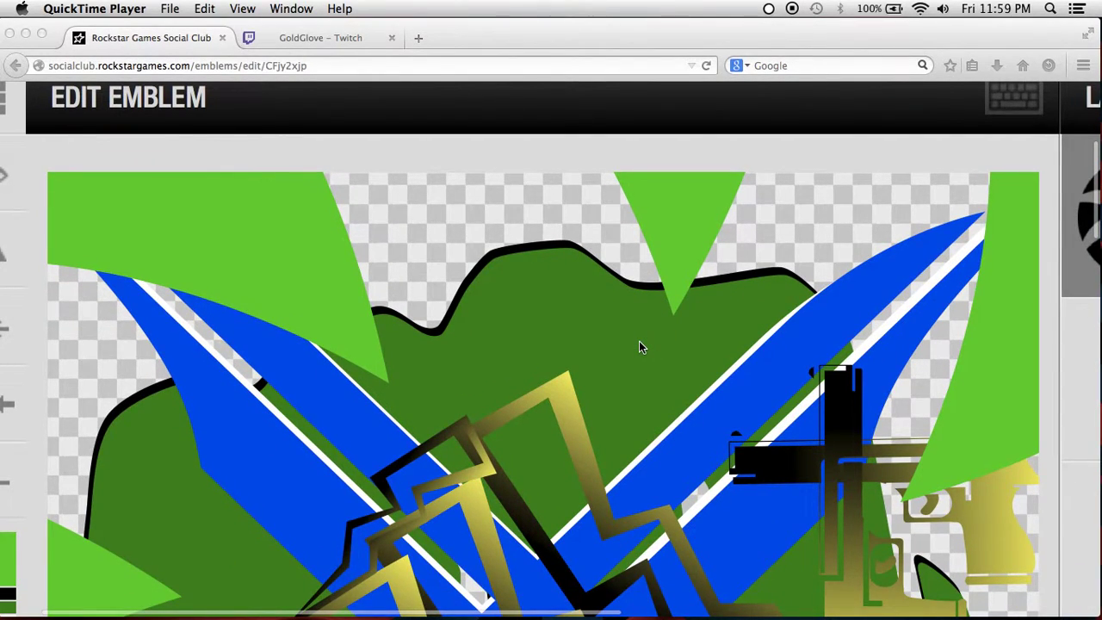
# Zoom the browser page out so the Layers list and shape library fit on screen.
pyautogui.click(639, 347)
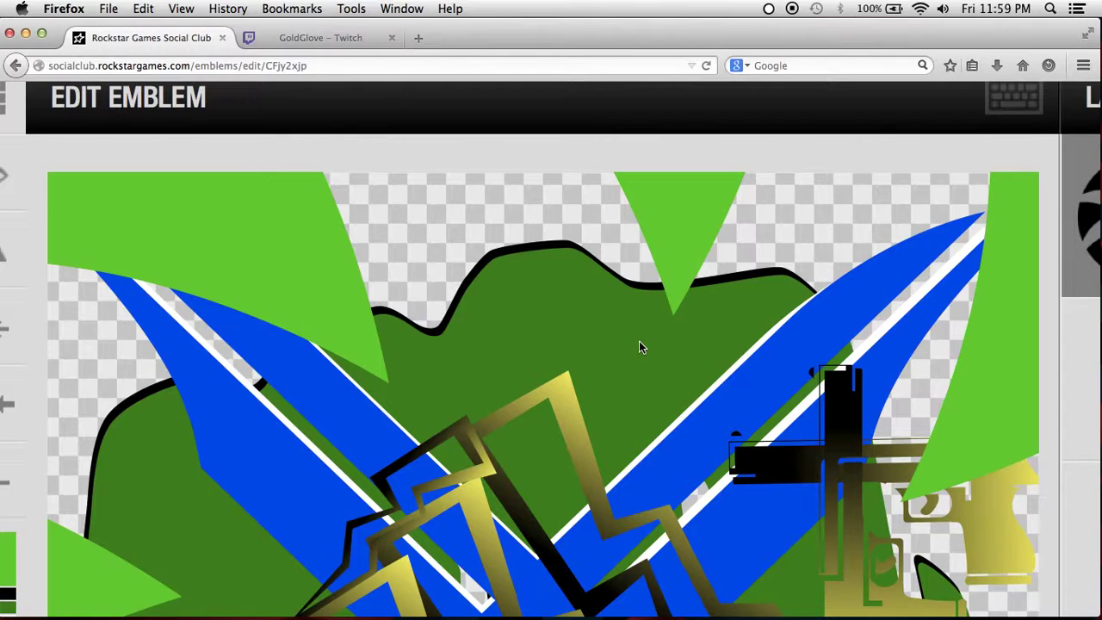
pyautogui.scroll(-3, 639, 347)
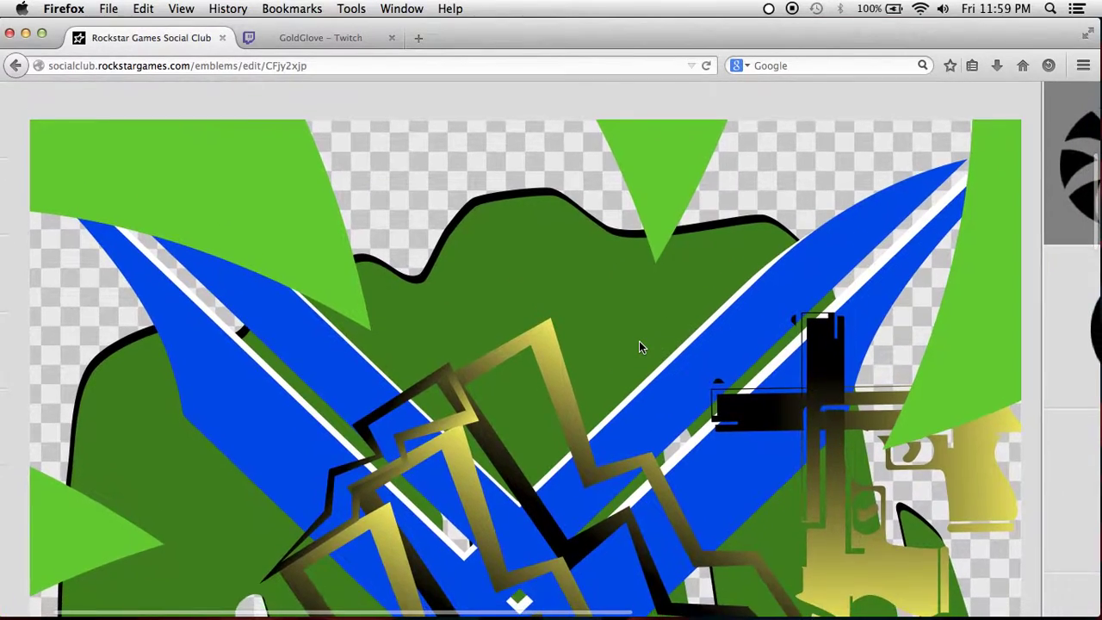
pyautogui.scroll(-5, 639, 347)
pyautogui.scroll(-3, 638, 347)
pyautogui.scroll(-5, 638, 341)
pyautogui.scroll(-3, 639, 341)
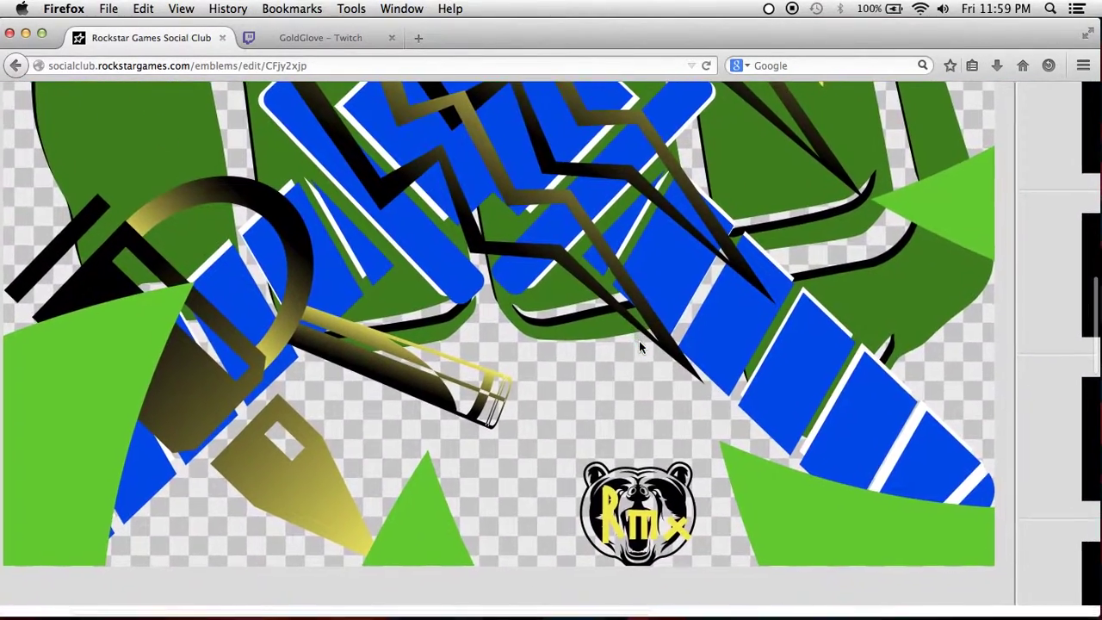
pyautogui.scroll(15, 639, 341)
pyautogui.hscroll(-3, 632, 340)
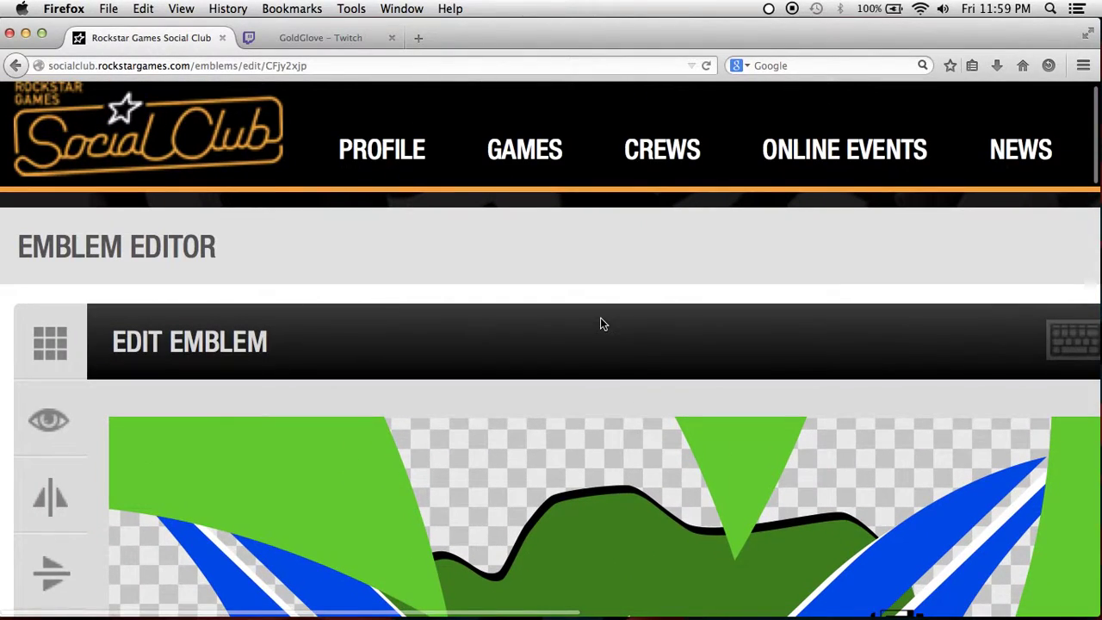
pyautogui.scroll(-5, 600, 317)
pyautogui.scroll(-5, 600, 317)
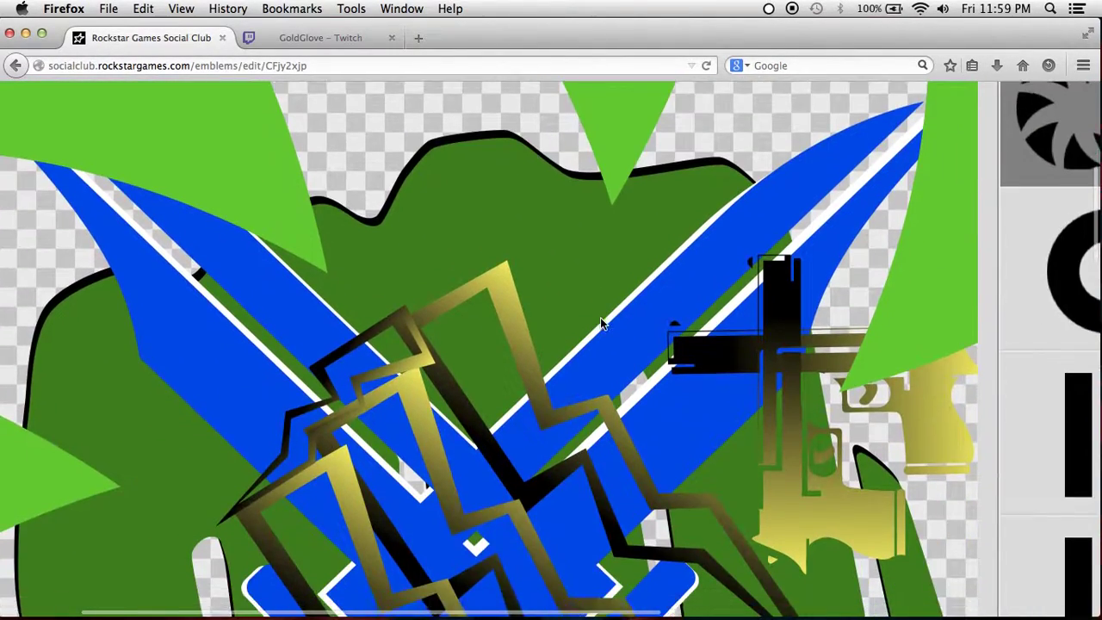
pyautogui.scroll(-5, 600, 317)
pyautogui.scroll(-3, 600, 317)
pyautogui.scroll(5, 600, 317)
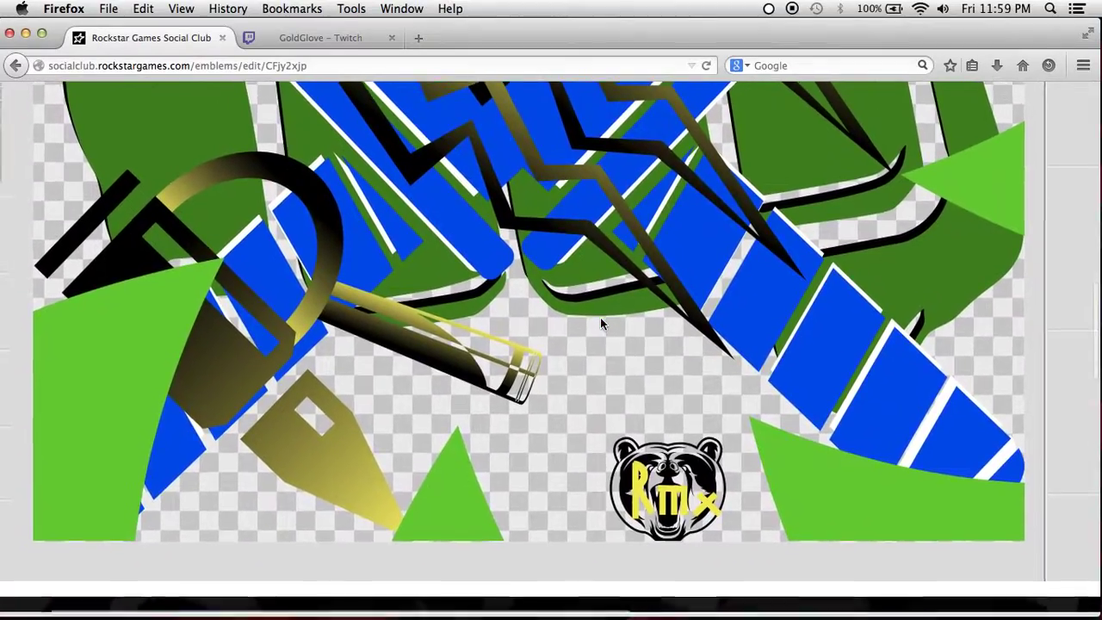
pyautogui.scroll(-3, 600, 317)
pyautogui.scroll(-3, 600, 317)
pyautogui.scroll(5, 600, 317)
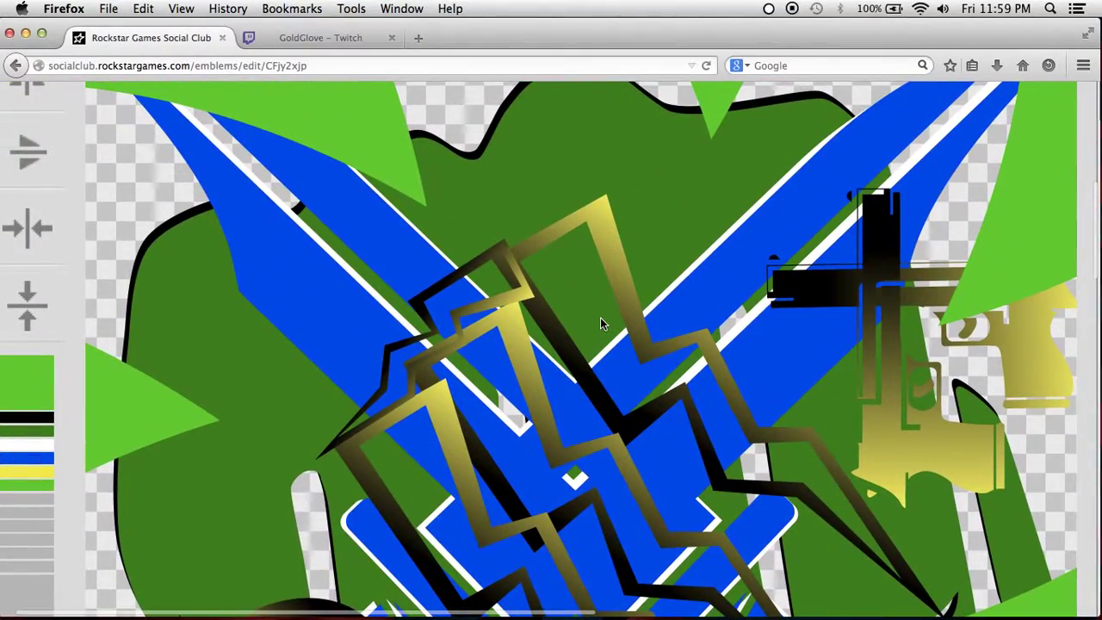
pyautogui.scroll(4, 600, 316)
pyautogui.scroll(4, 600, 317)
pyautogui.scroll(-2, 600, 316)
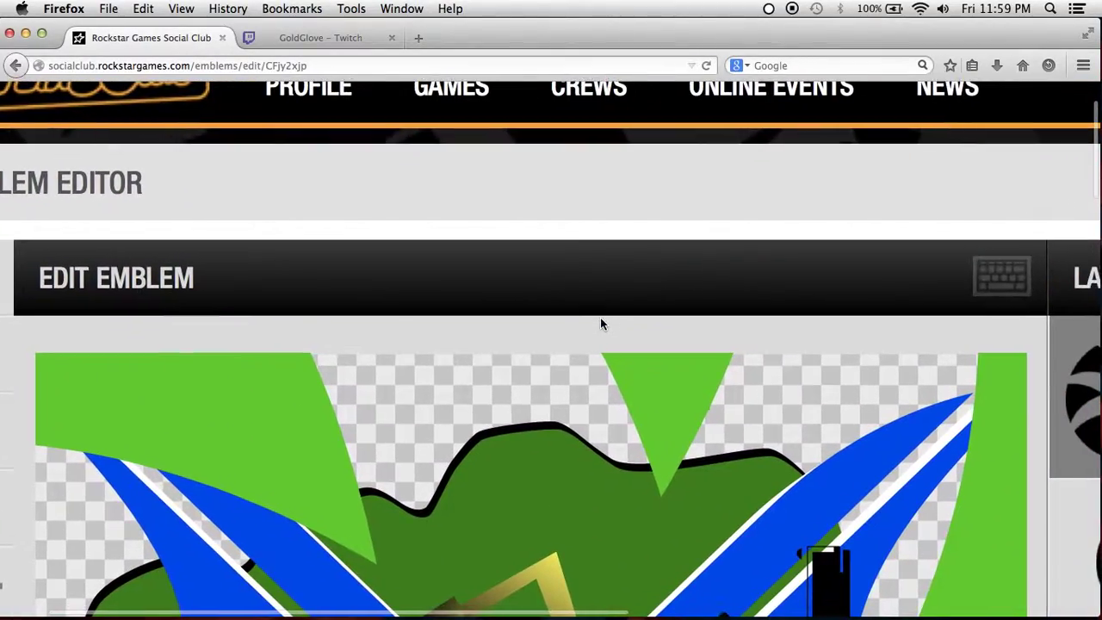
pyautogui.scroll(-2, 600, 317)
pyautogui.scroll(-4, 600, 324)
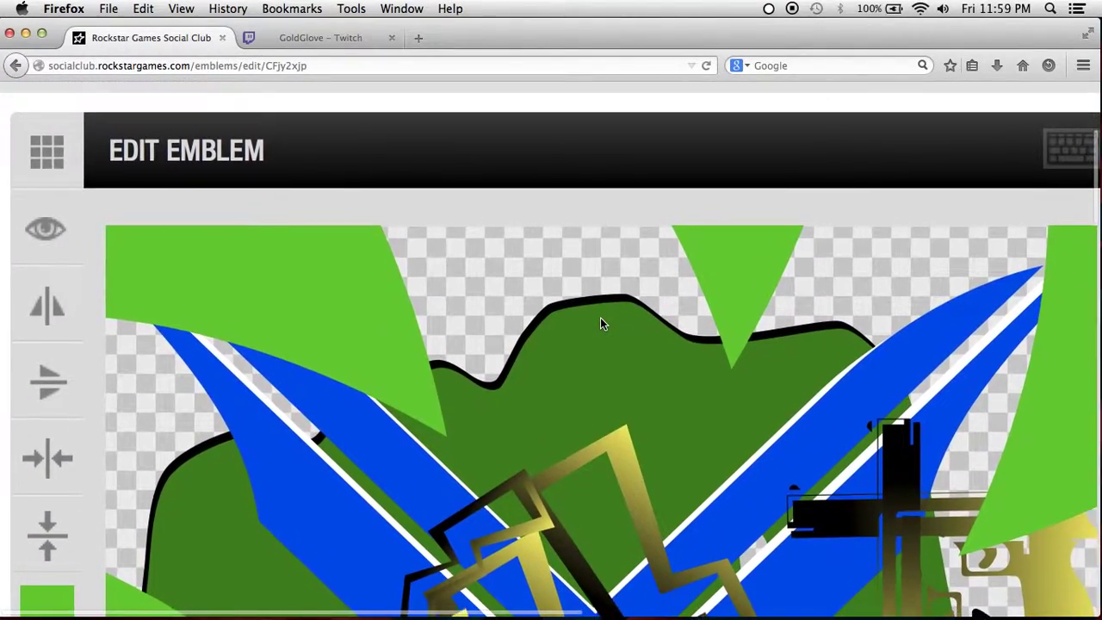
pyautogui.scroll(1, 600, 324)
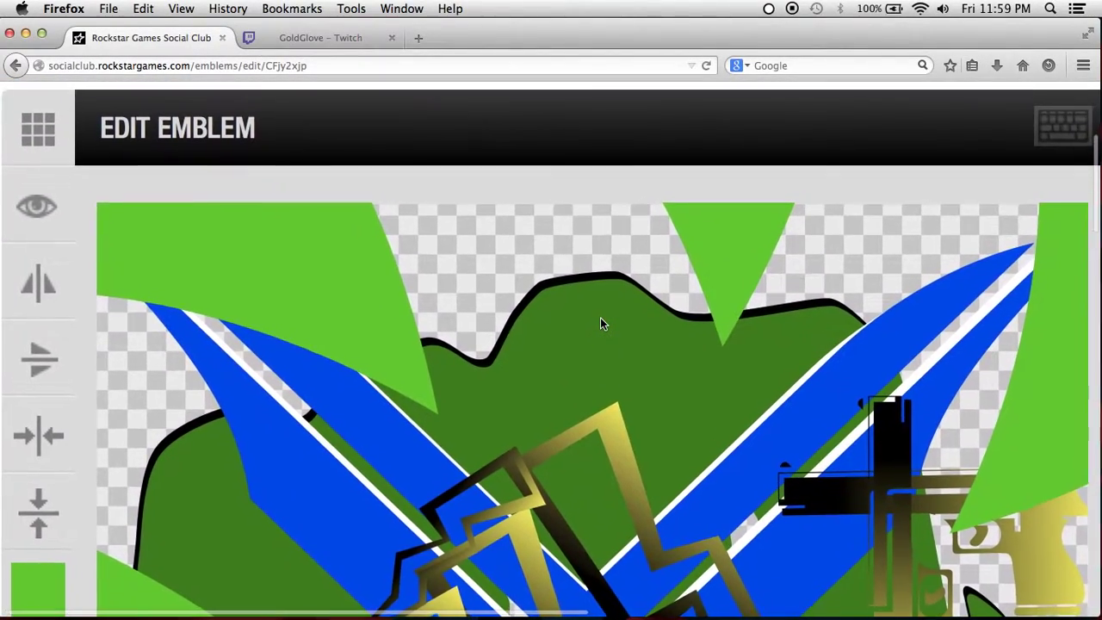
pyautogui.scroll(-1, 600, 323)
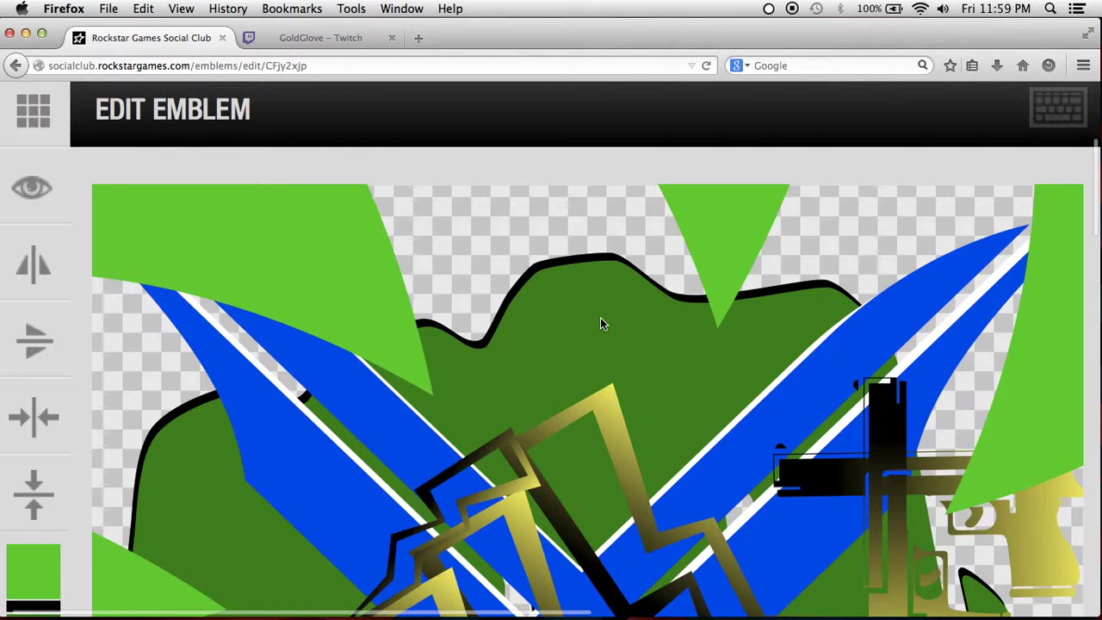
pyautogui.scroll(-1, 600, 324)
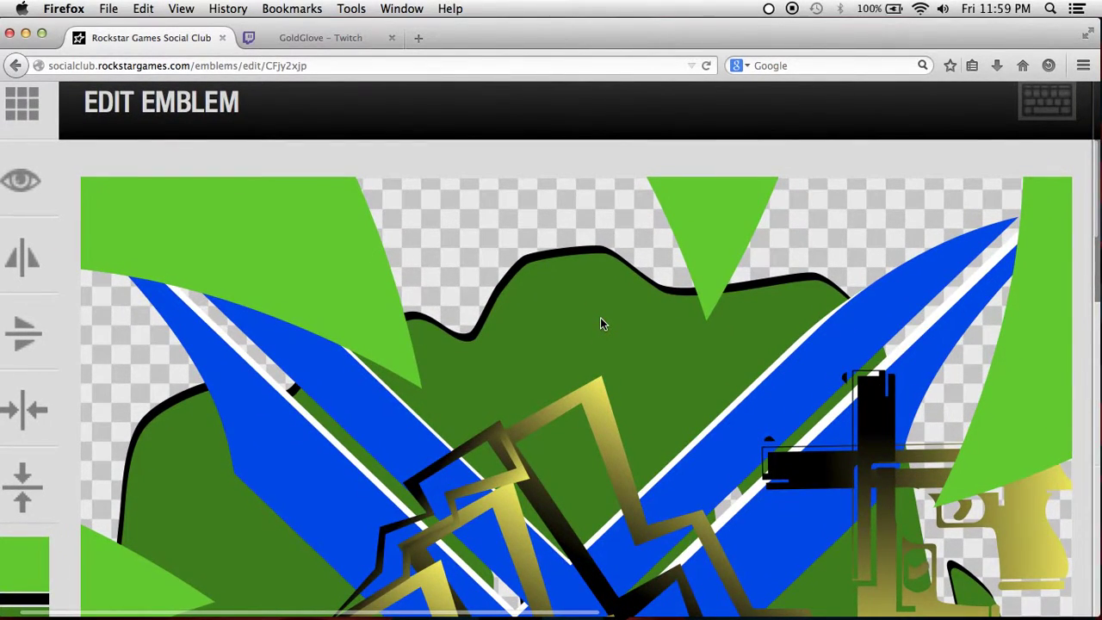
pyautogui.hscroll(1, 601, 323)
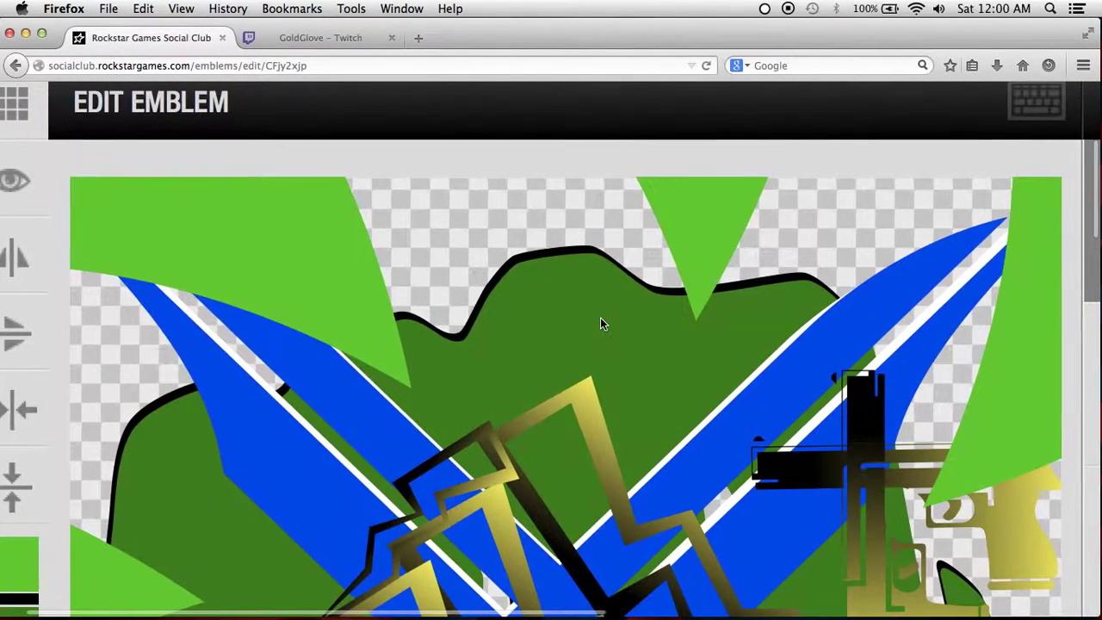
pyautogui.hscroll(-1, 600, 324)
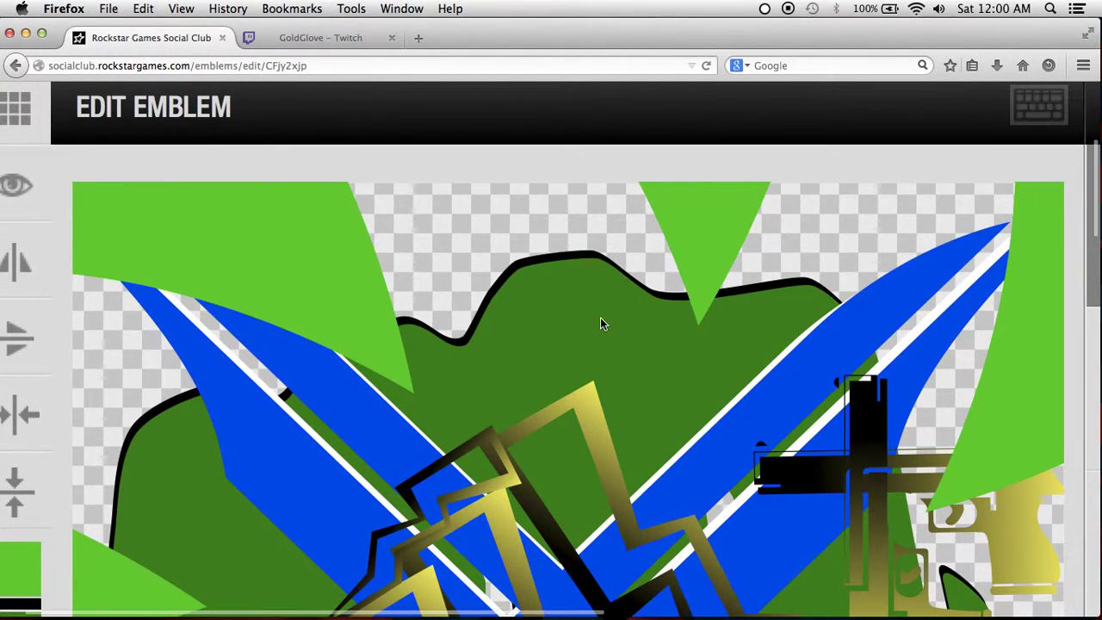
pyautogui.hscroll(-1, 600, 324)
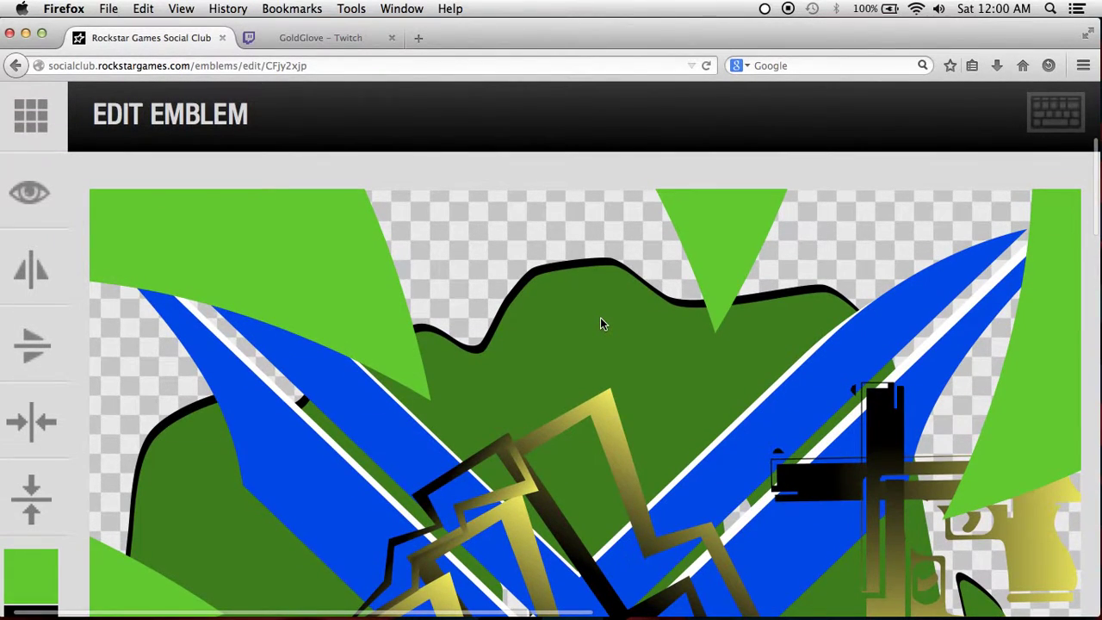
pyautogui.hscroll(2, 600, 324)
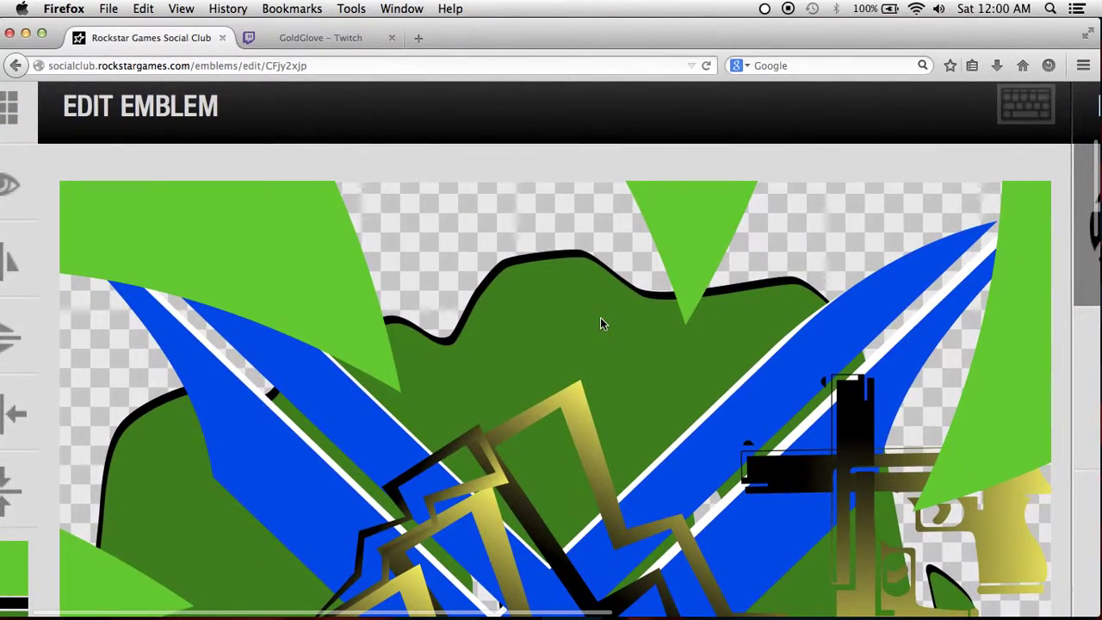
pyautogui.scroll(-2, 600, 324)
pyautogui.scroll(-4, 600, 324)
pyautogui.scroll(-4, 600, 324)
pyautogui.scroll(-4, 600, 324)
pyautogui.scroll(-2, 600, 323)
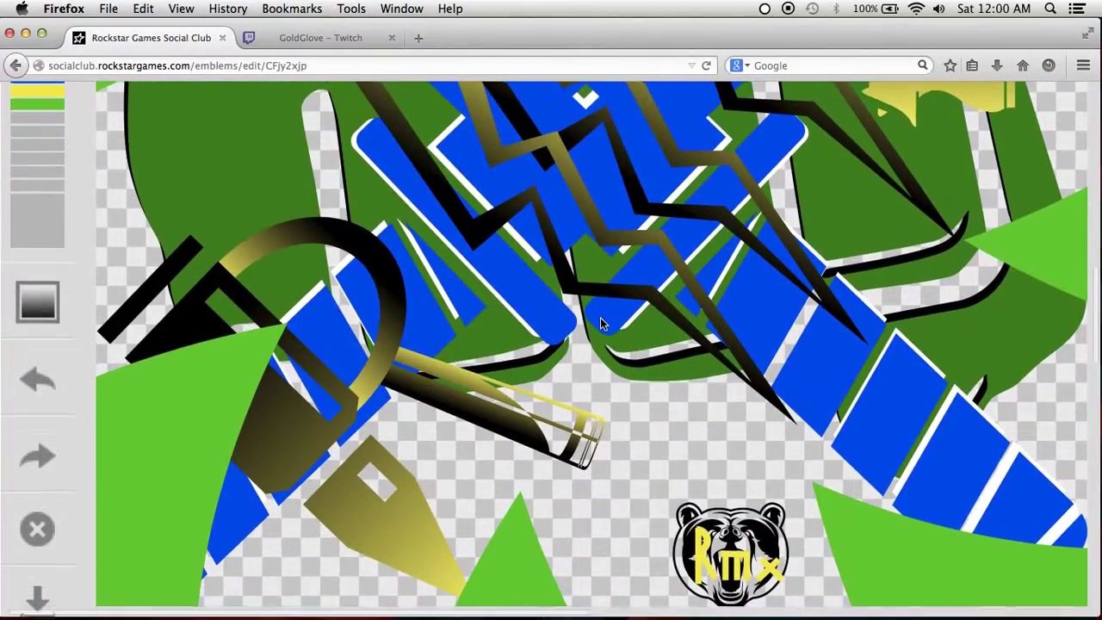
pyautogui.scroll(-2, 600, 316)
pyautogui.scroll(3, 600, 317)
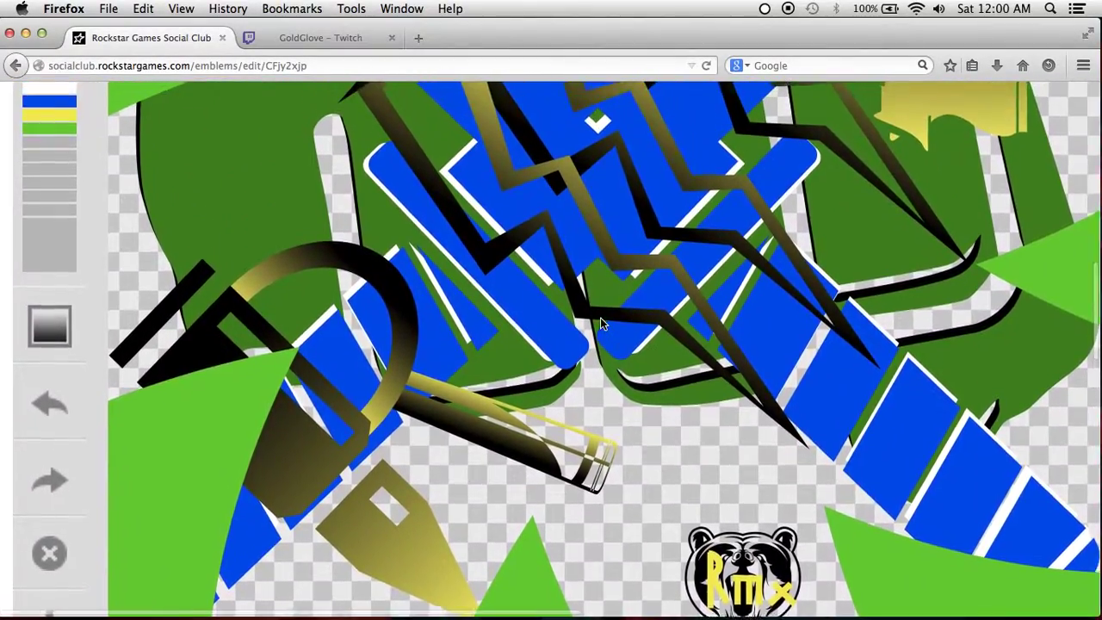
pyautogui.scroll(2, 600, 317)
pyautogui.scroll(2, 600, 317)
pyautogui.scroll(2, 600, 317)
pyautogui.scroll(2, 600, 317)
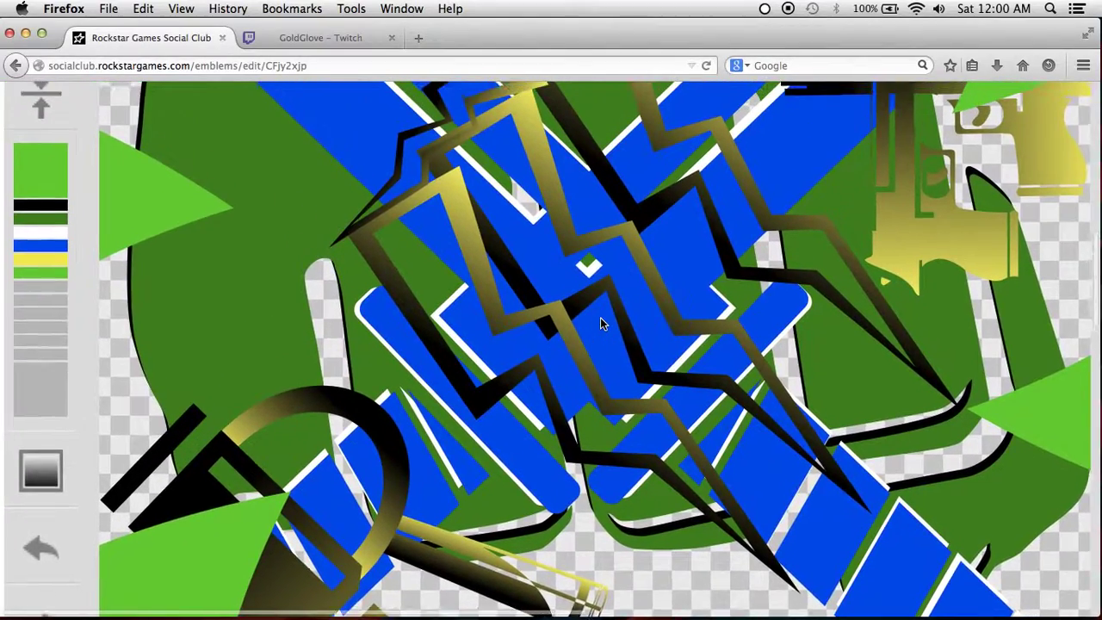
pyautogui.scroll(2, 600, 324)
pyautogui.scroll(2, 600, 324)
pyautogui.scroll(2, 600, 324)
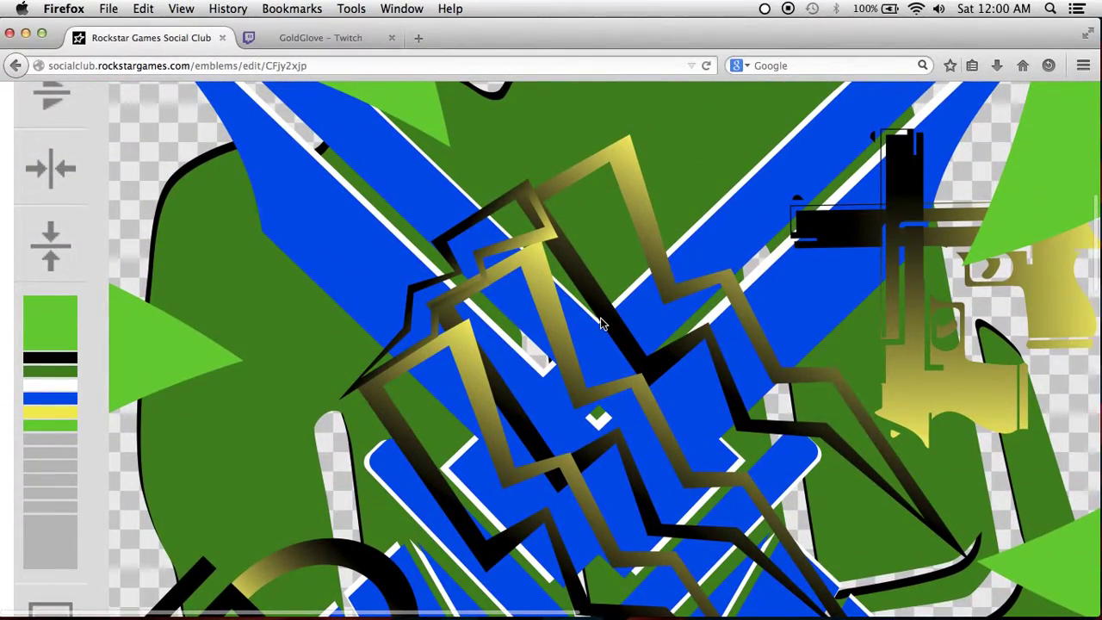
pyautogui.press('super+minus')
pyautogui.press('super+minus')
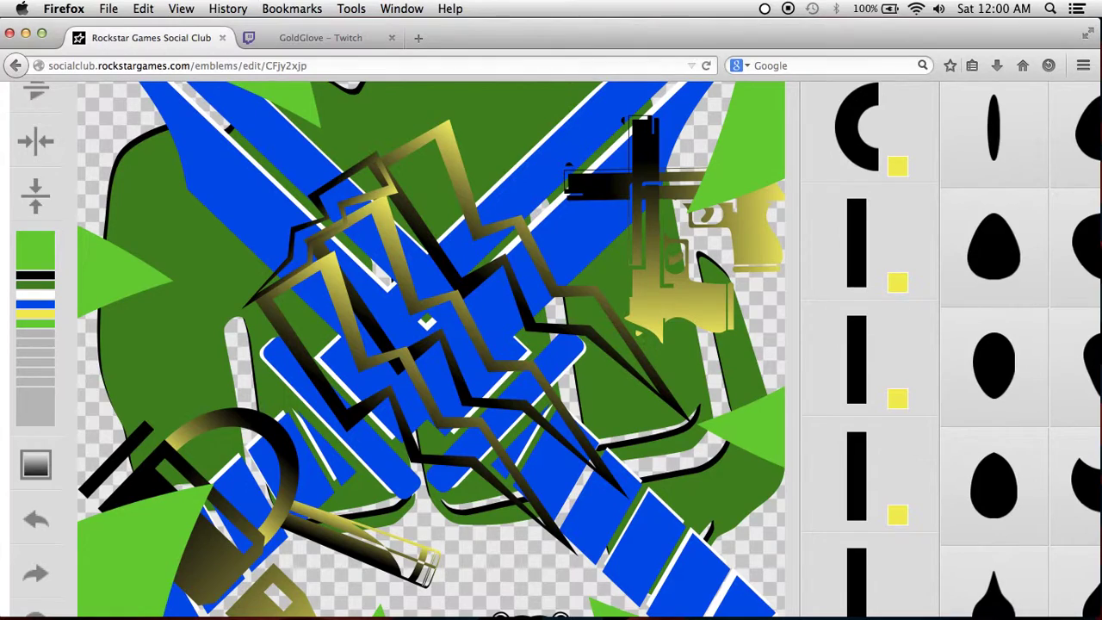
pyautogui.press('super+minus')
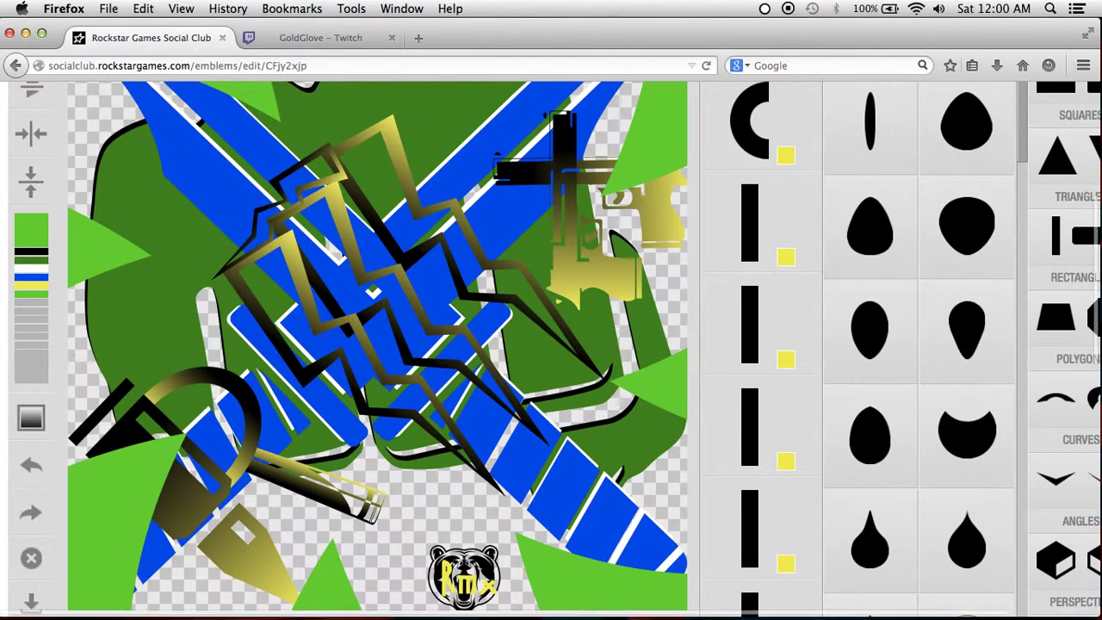
pyautogui.scroll(-2, 600, 324)
pyautogui.scroll(1, 600, 324)
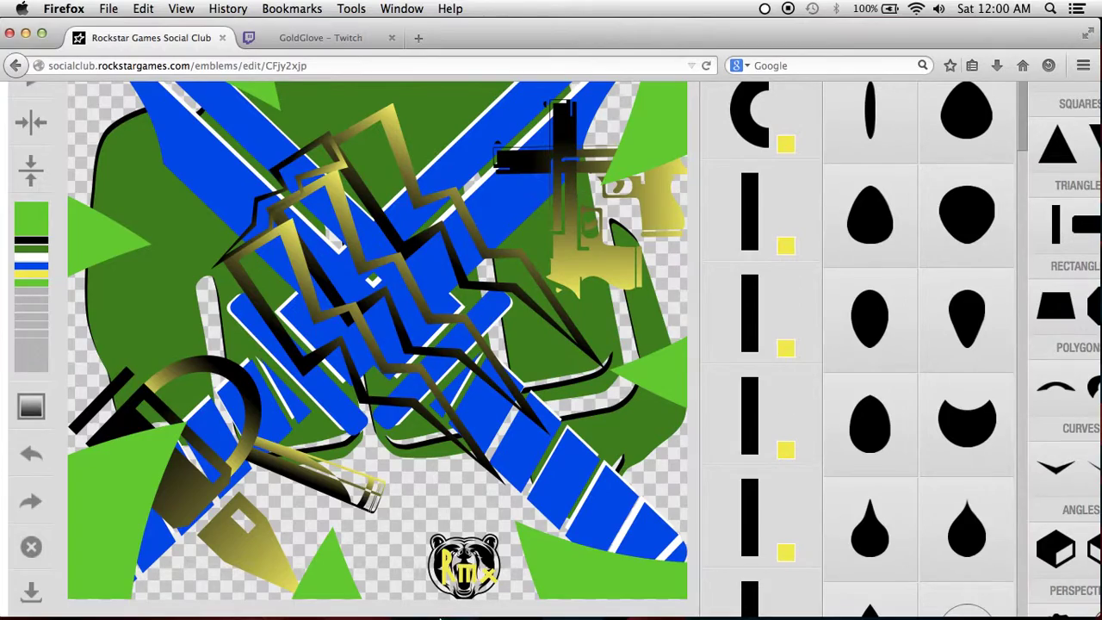
pyautogui.scroll(5, 422, 327)
pyautogui.scroll(3, 422, 327)
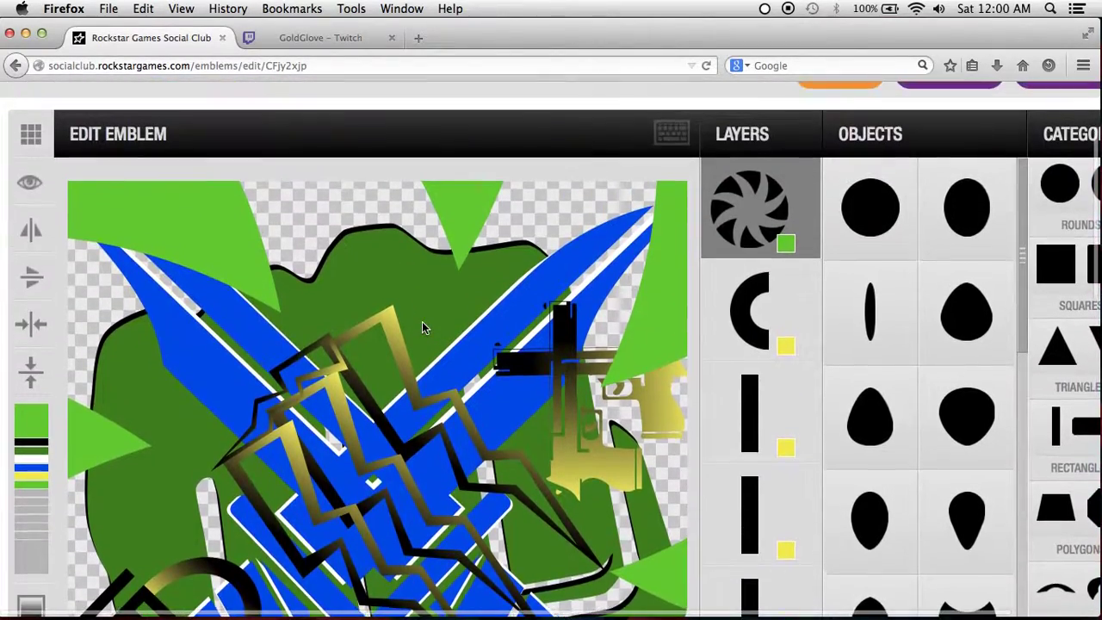
pyautogui.scroll(-4, 422, 321)
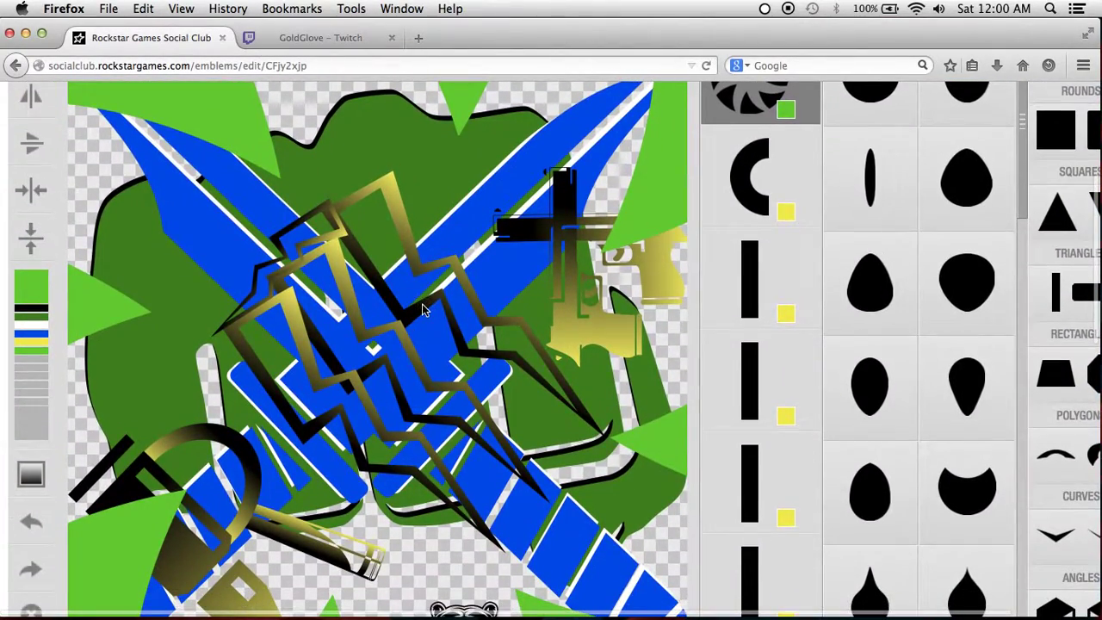
pyautogui.scroll(-3, 422, 303)
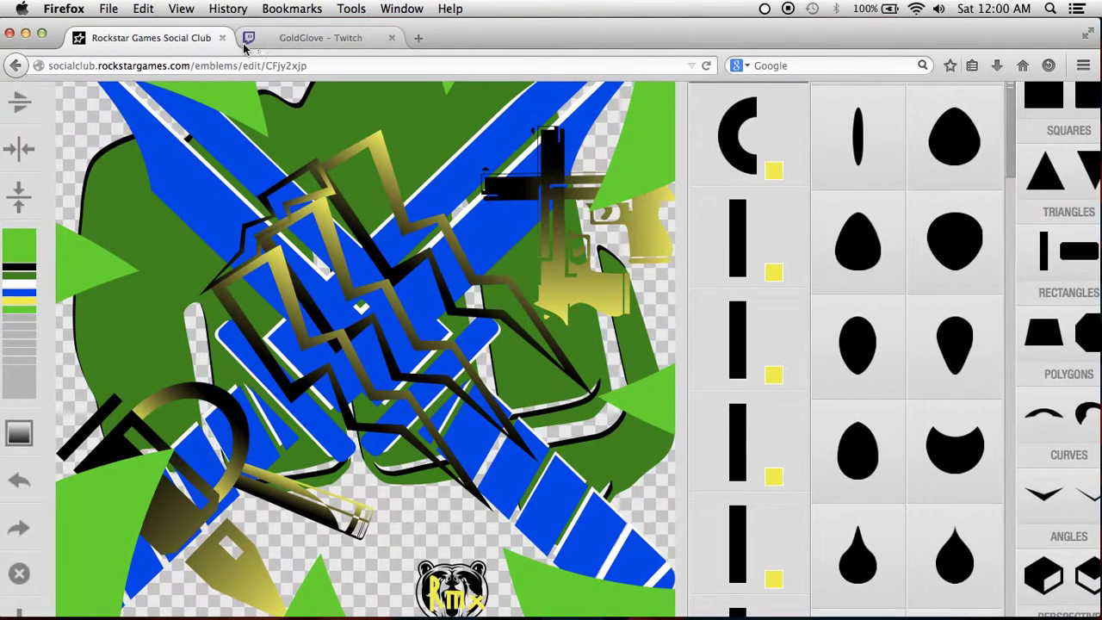